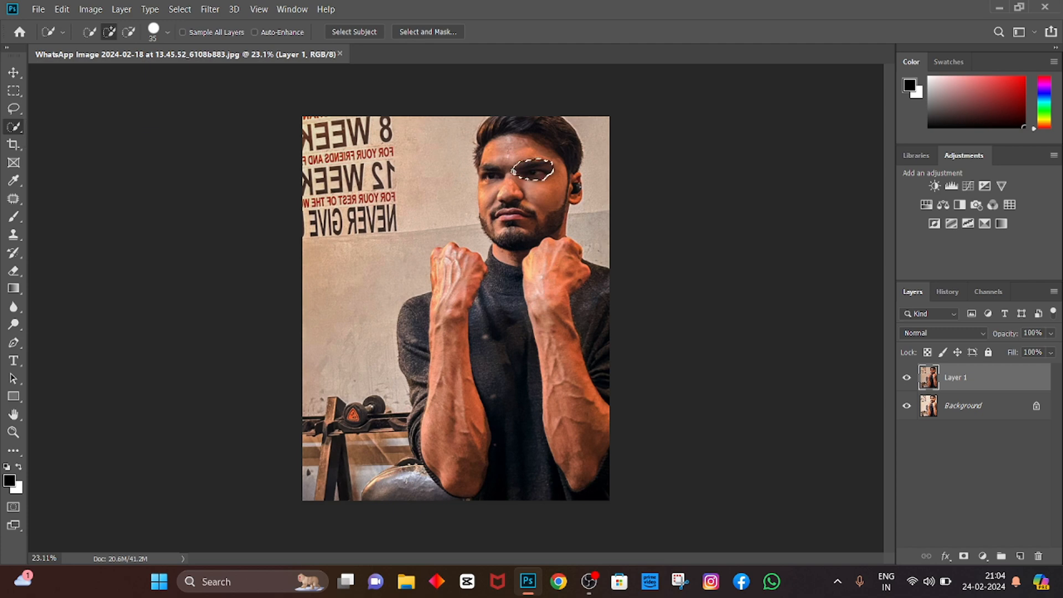
Feather the selection around the man's head by 2 pixels
right_click(520, 178)
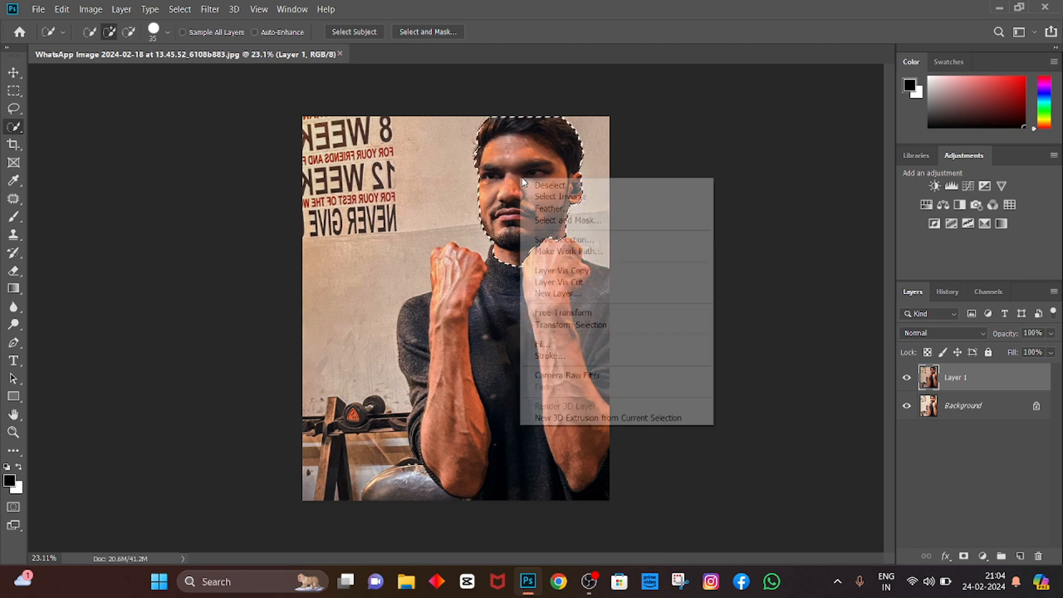
click(564, 210)
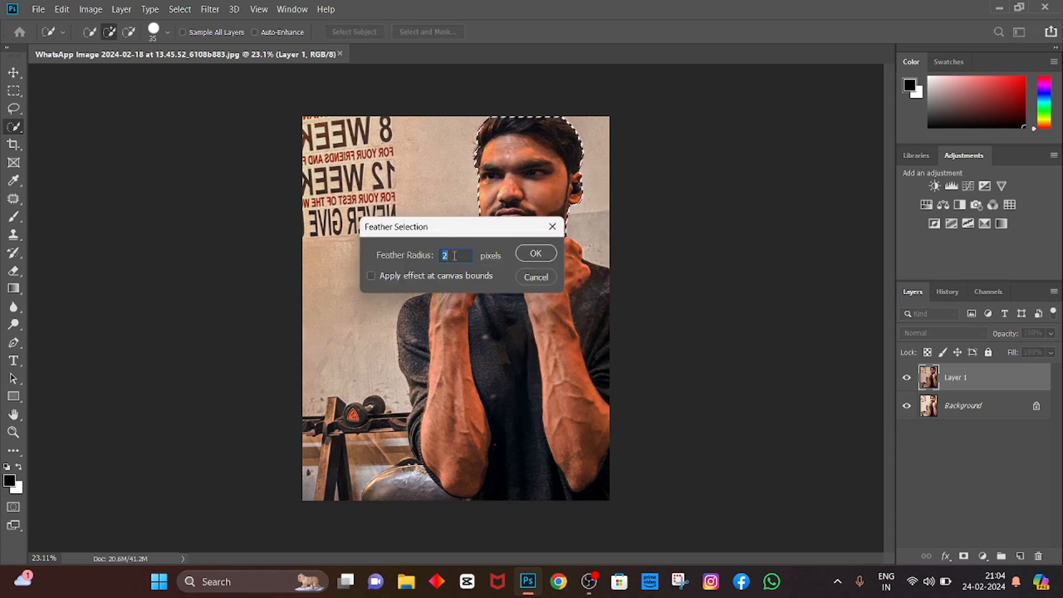
click(534, 256)
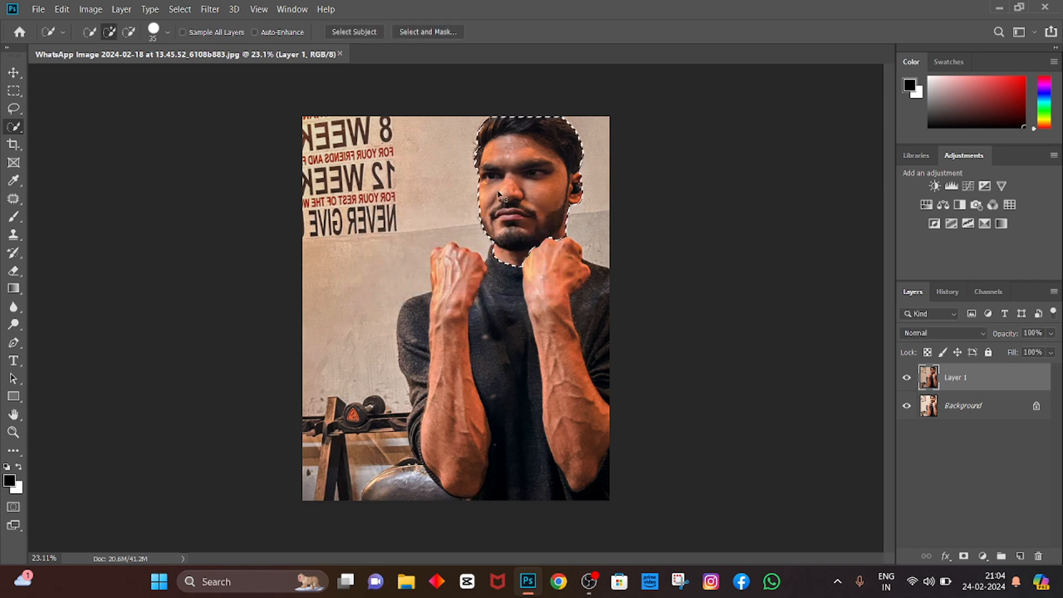
Brighten the selected head with Curves by raising the RGB midtones from input 112 to output 142, and deselect
key(ctrl+m)
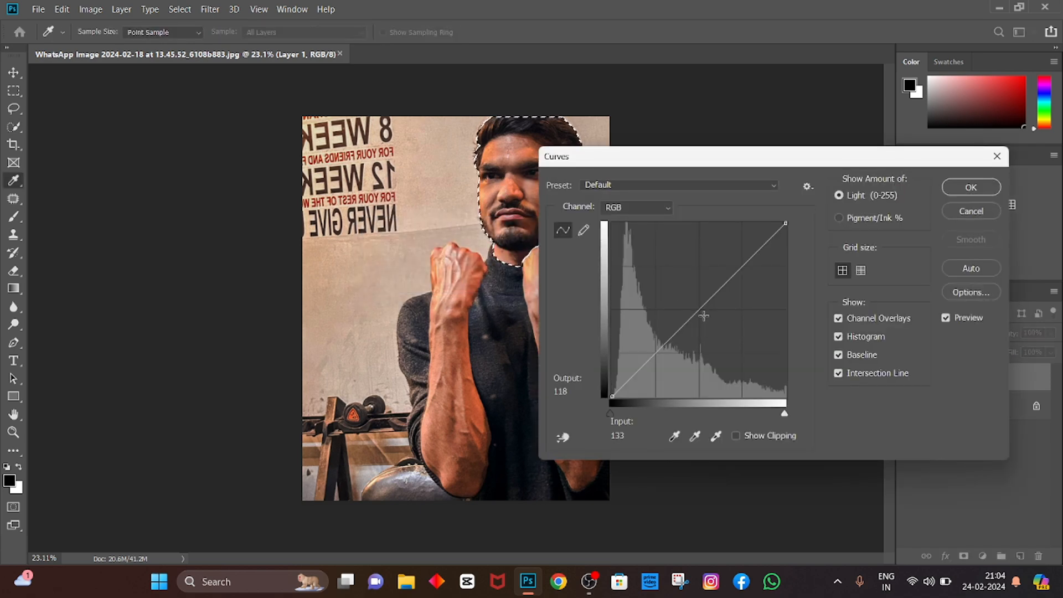
drag(699, 309, 690, 299)
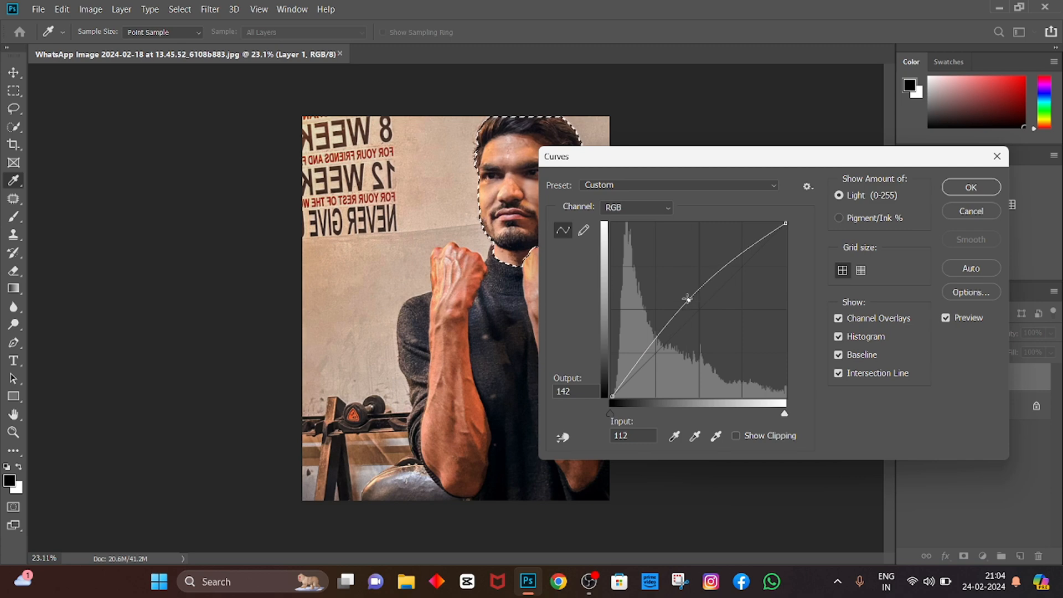
click(967, 187)
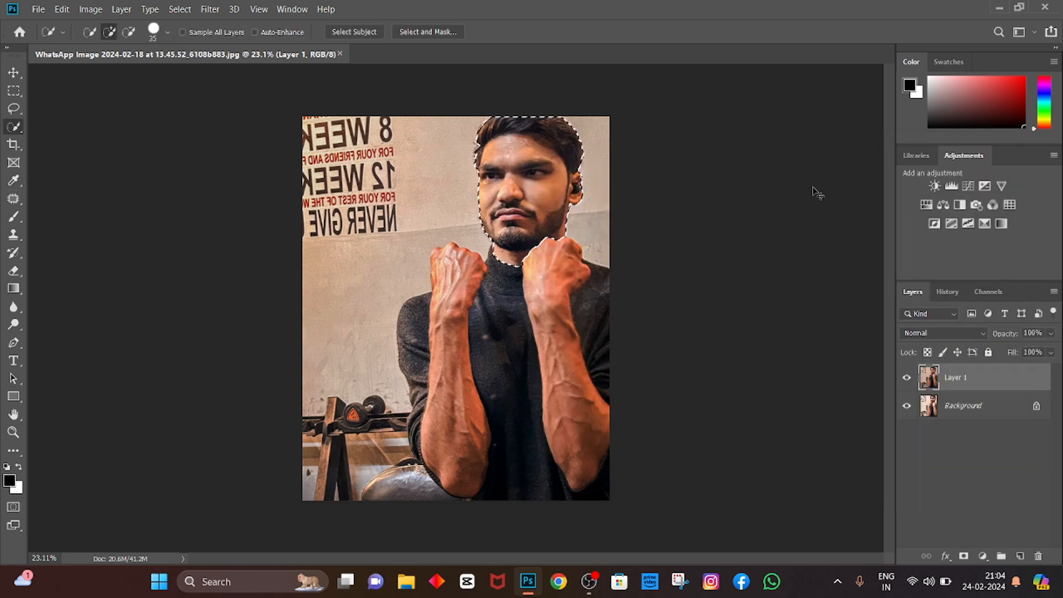
key(ctrl+d)
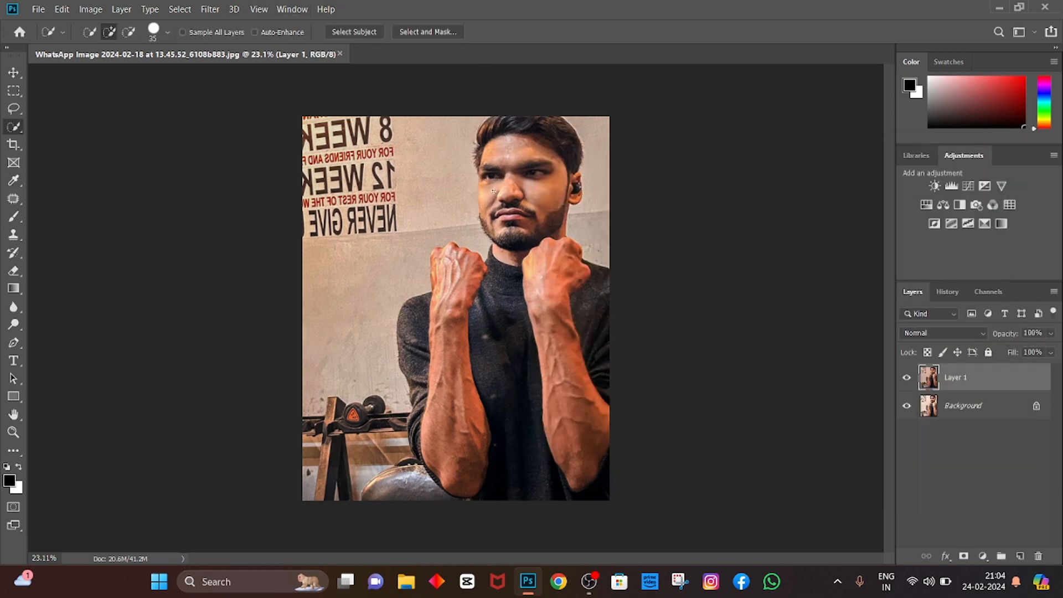
Apply the Graphic Pen filter to Layer 1 with stroke length 2, light/dark balance 46 and right diagonal strokes
click(211, 9)
click(234, 61)
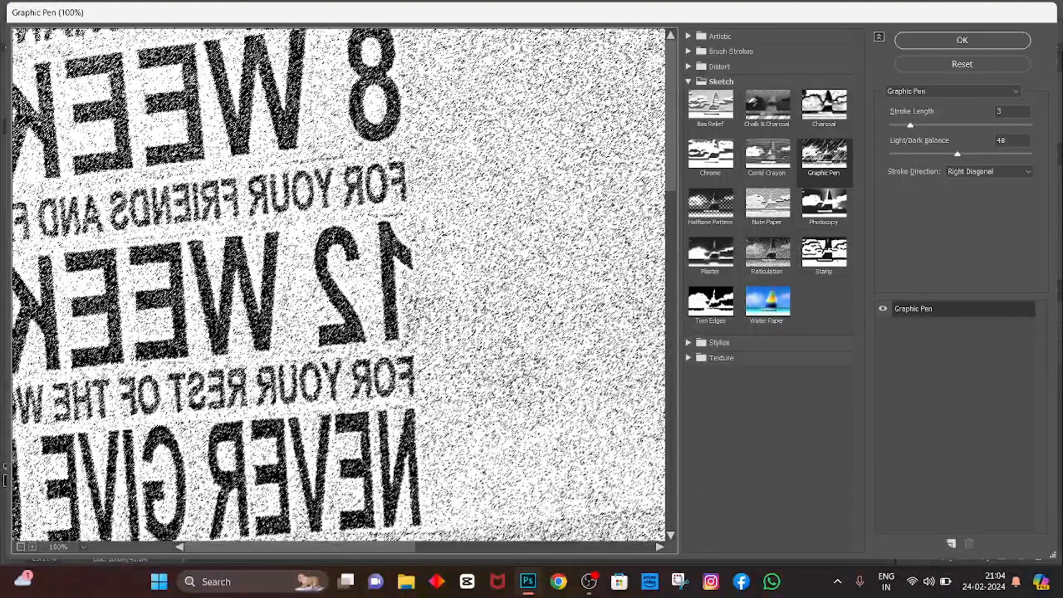
alt+click(467, 254)
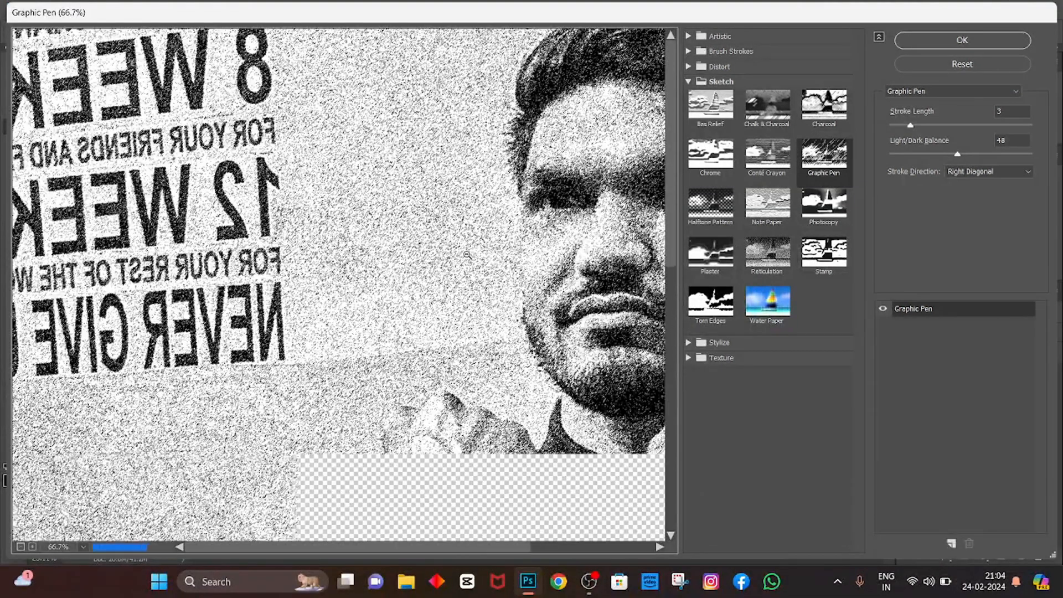
alt+click(467, 255)
alt+click(467, 254)
alt+click(467, 255)
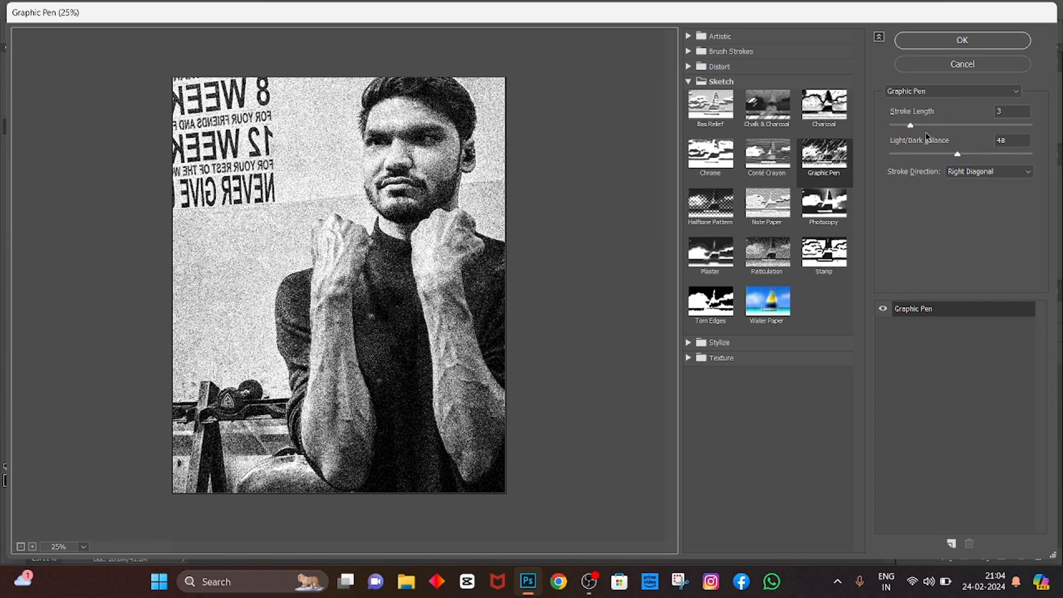
drag(910, 126, 1014, 131)
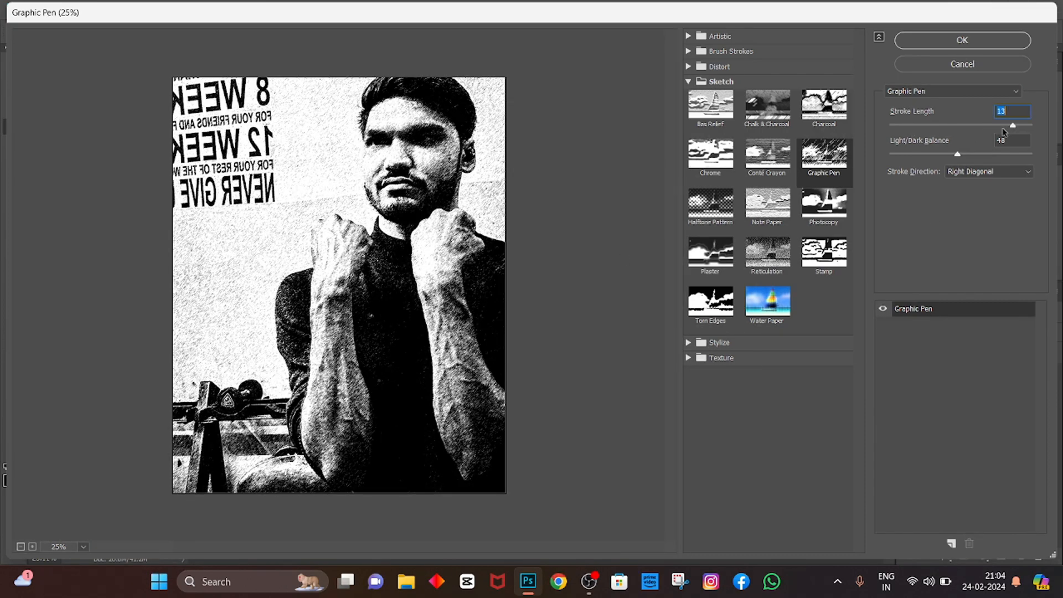
mouse_move(957, 154)
mouse_down()
mouse_move(926, 164)
mouse_move(935, 160)
mouse_move(909, 127)
mouse_up()
click(931, 126)
drag(935, 154, 952, 154)
click(900, 125)
click(948, 154)
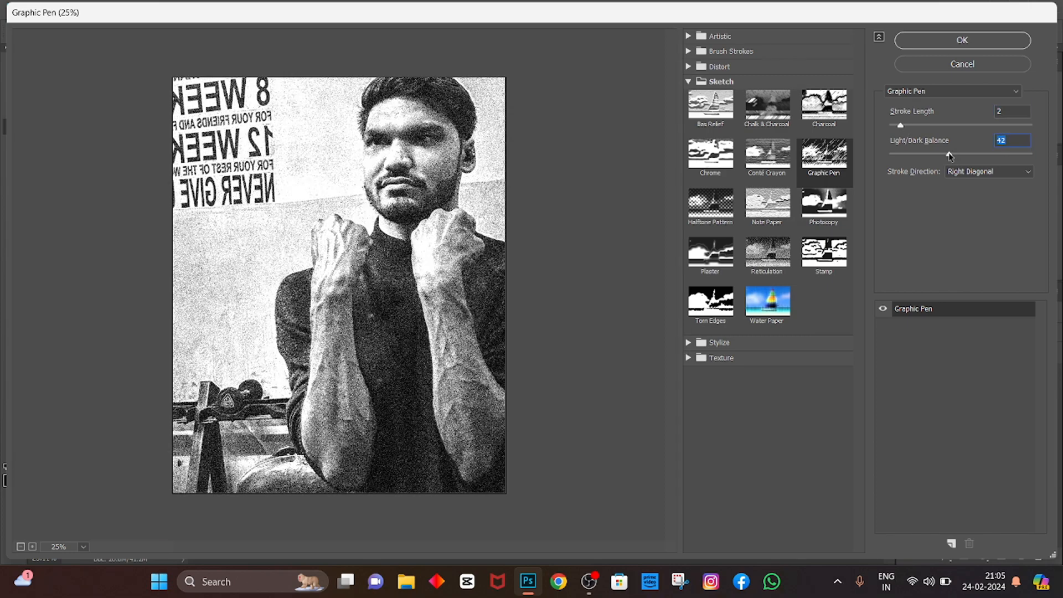
click(954, 155)
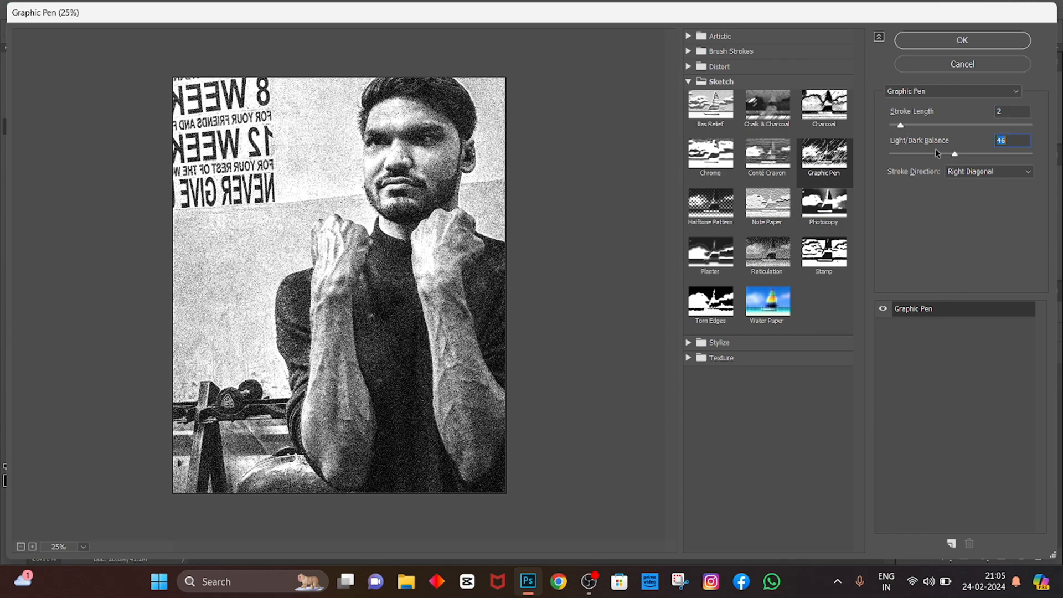
click(949, 43)
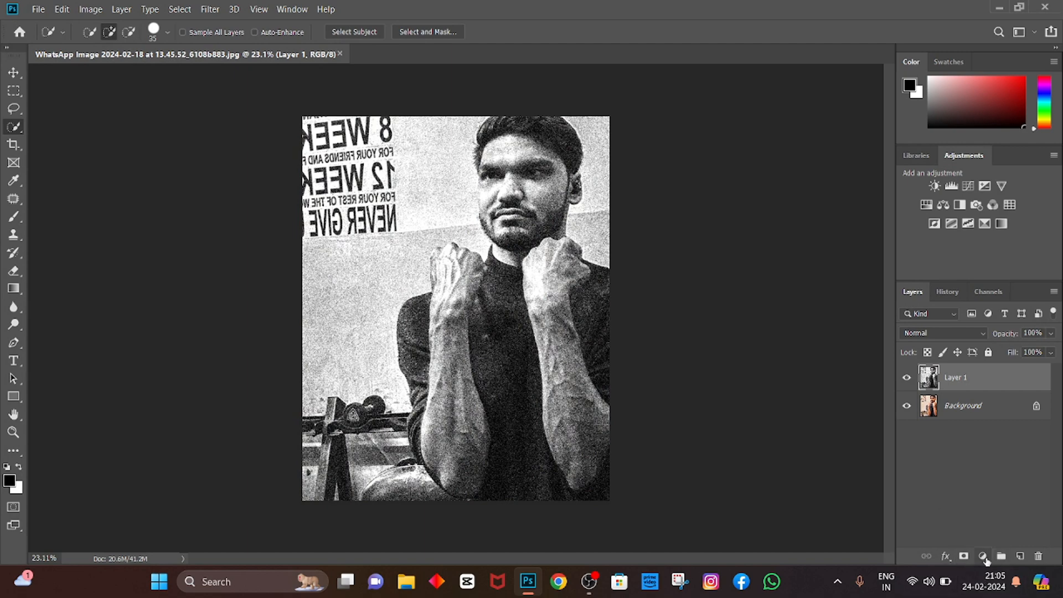
Add a Solid Color fill layer above Layer 1 in dark blue 100580
click(984, 557)
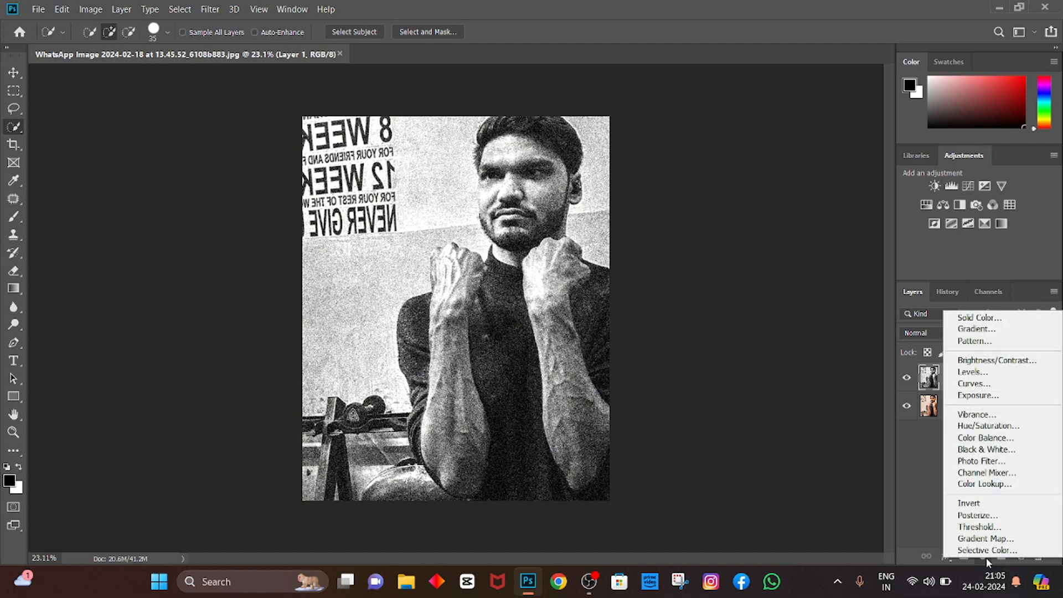
click(978, 318)
click(772, 145)
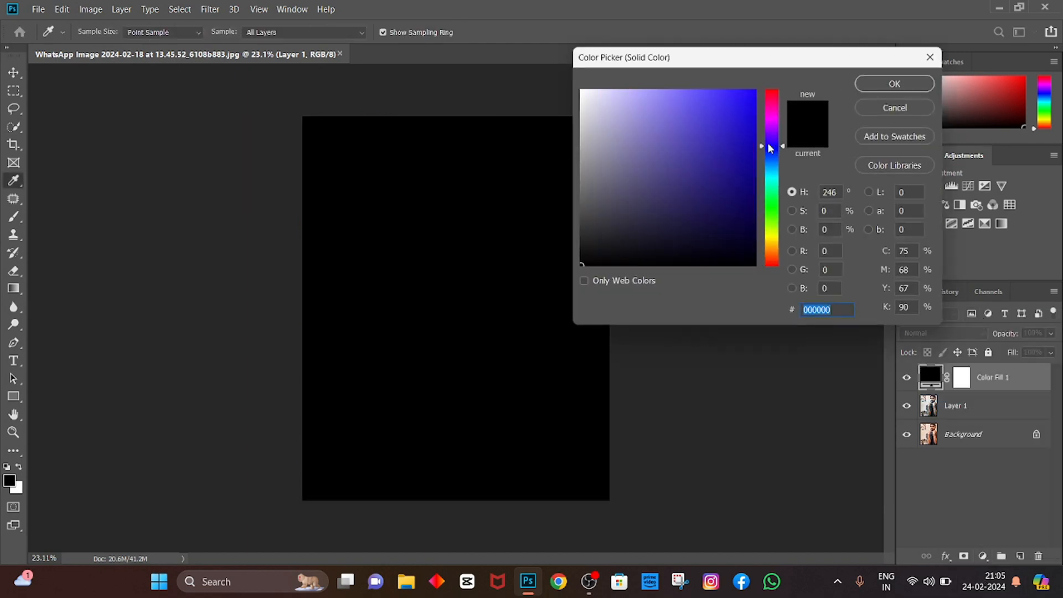
mouse_move(727, 119)
mouse_down()
mouse_move(766, 84)
mouse_move(728, 151)
mouse_move(750, 161)
mouse_move(749, 177)
mouse_up()
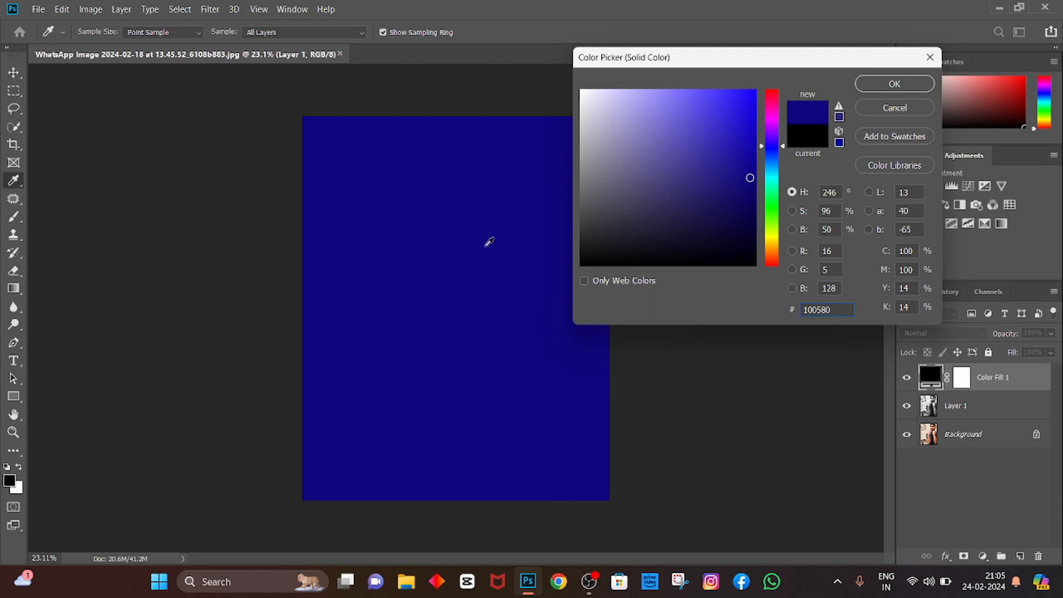
click(917, 86)
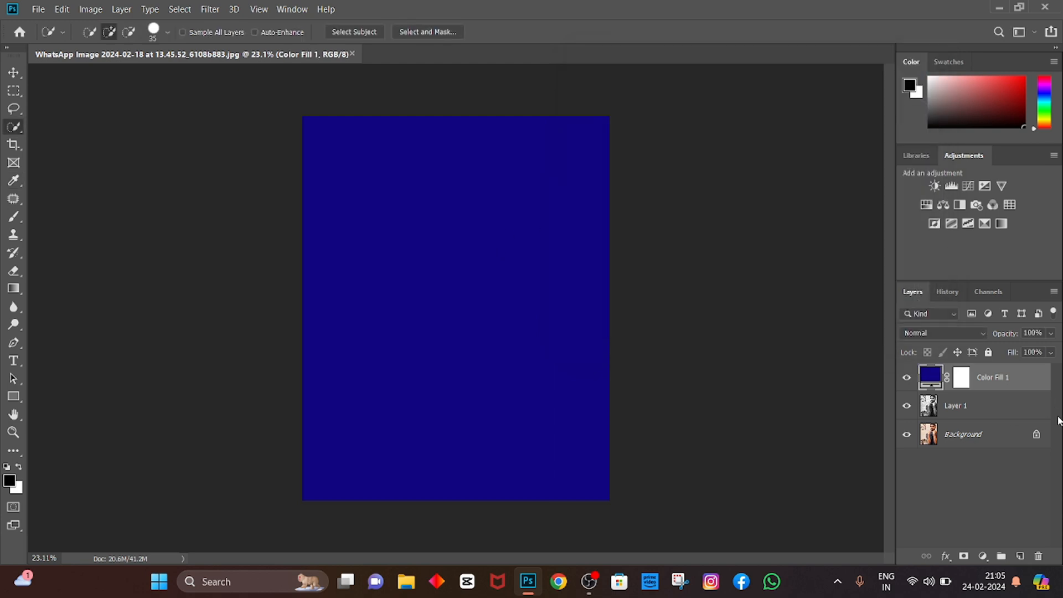
Clip the blue fill layer to Layer 1 and set its blend mode to Exclusion
alt+click(995, 390)
click(963, 327)
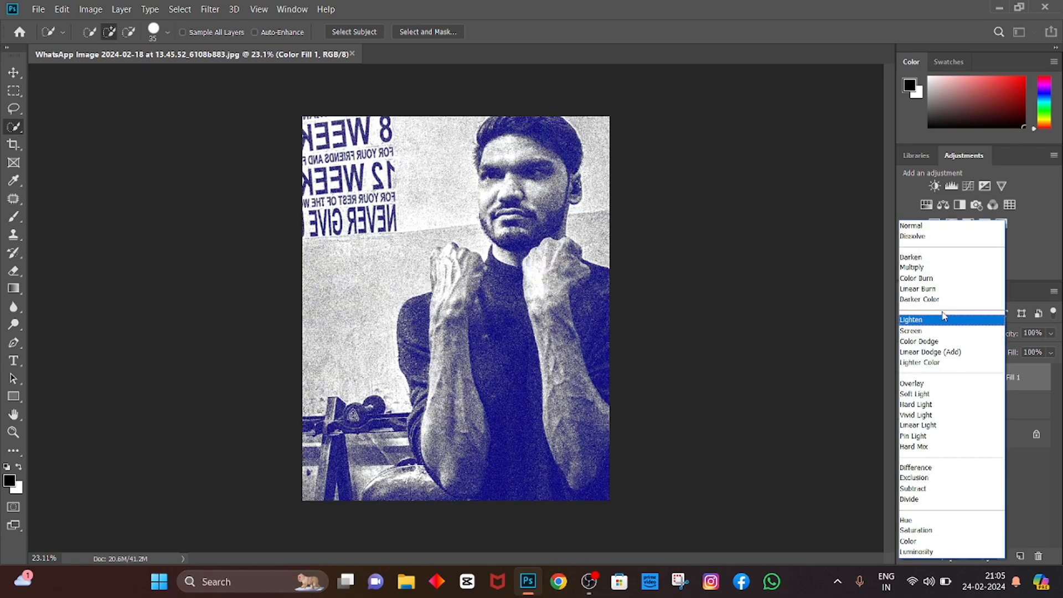
click(935, 478)
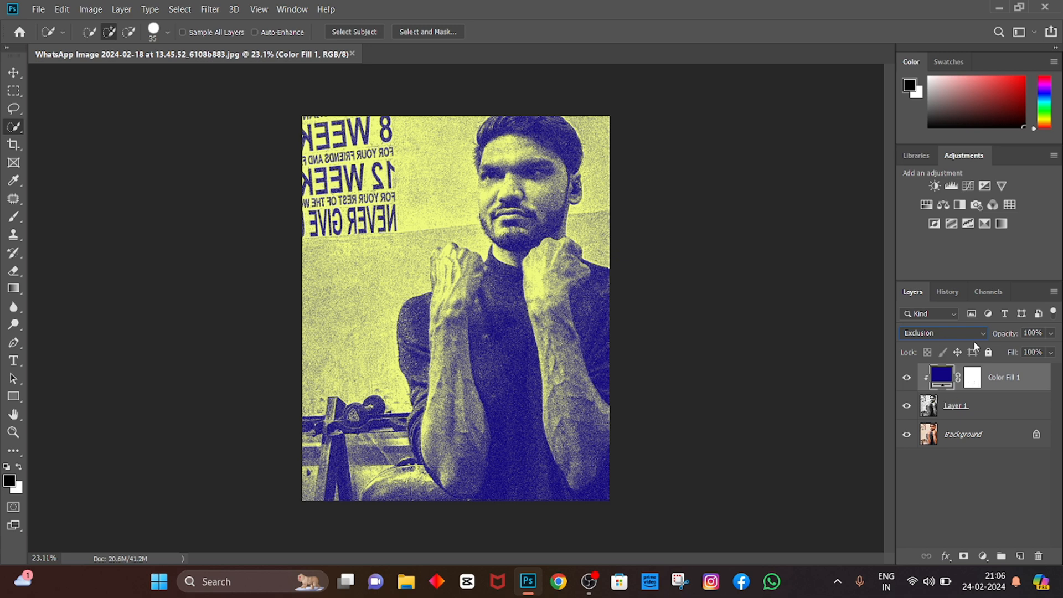
click(1050, 333)
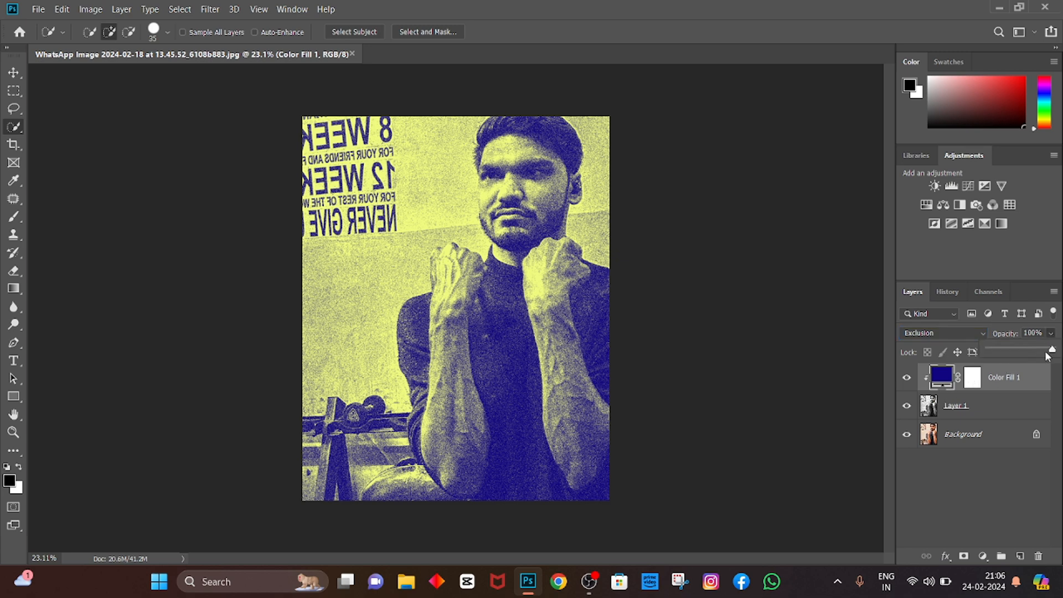
mouse_move(1051, 351)
mouse_down()
mouse_move(1011, 351)
mouse_move(1053, 351)
mouse_up()
click(1048, 333)
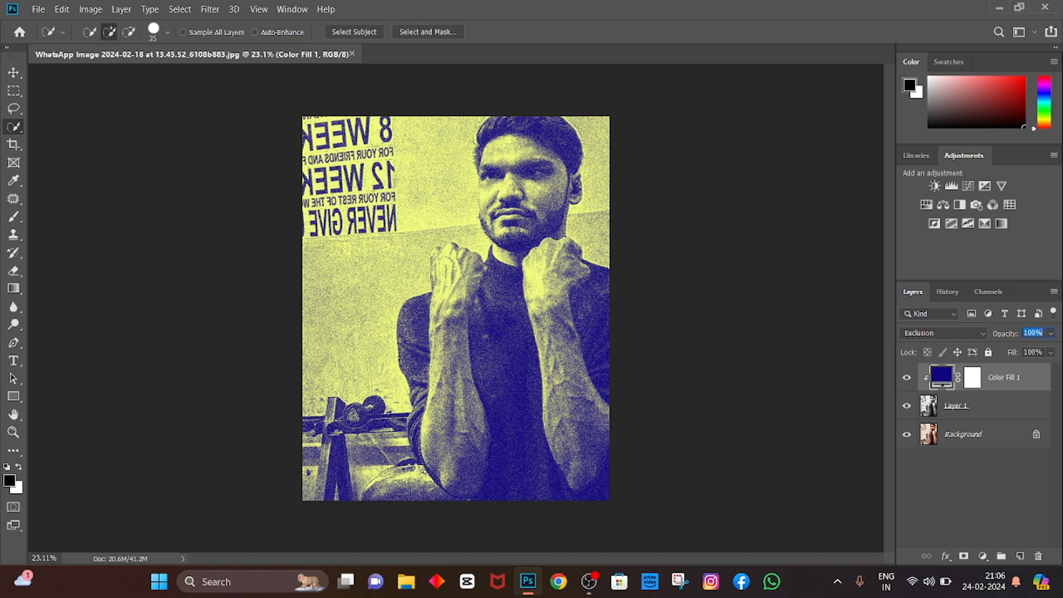
Duplicate the blue fill as a second layer clipped to Layer 1, and merge all visible layers into the background
key(ctrl+j)
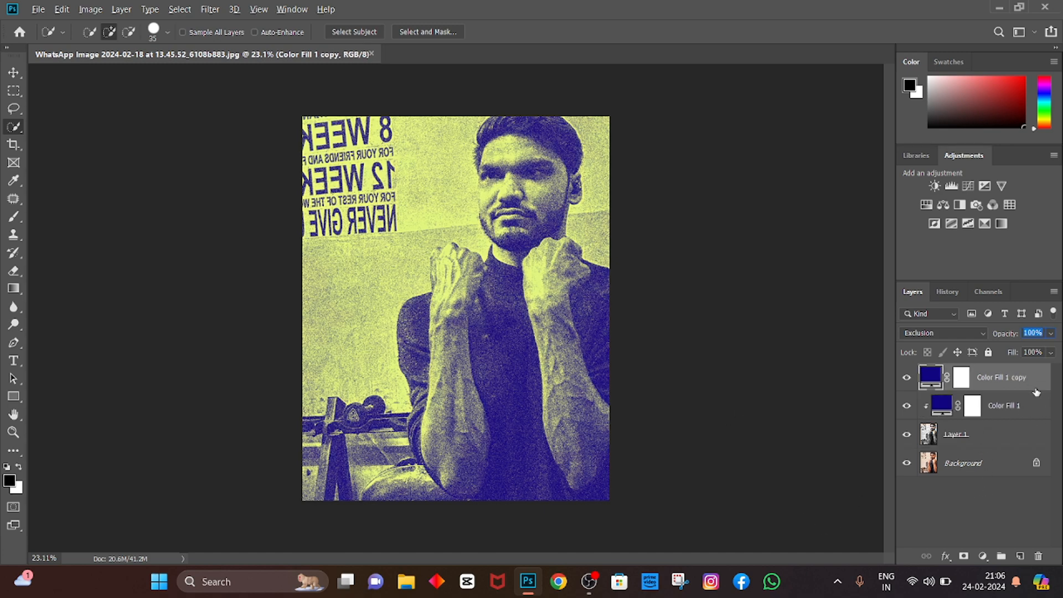
alt+click(959, 390)
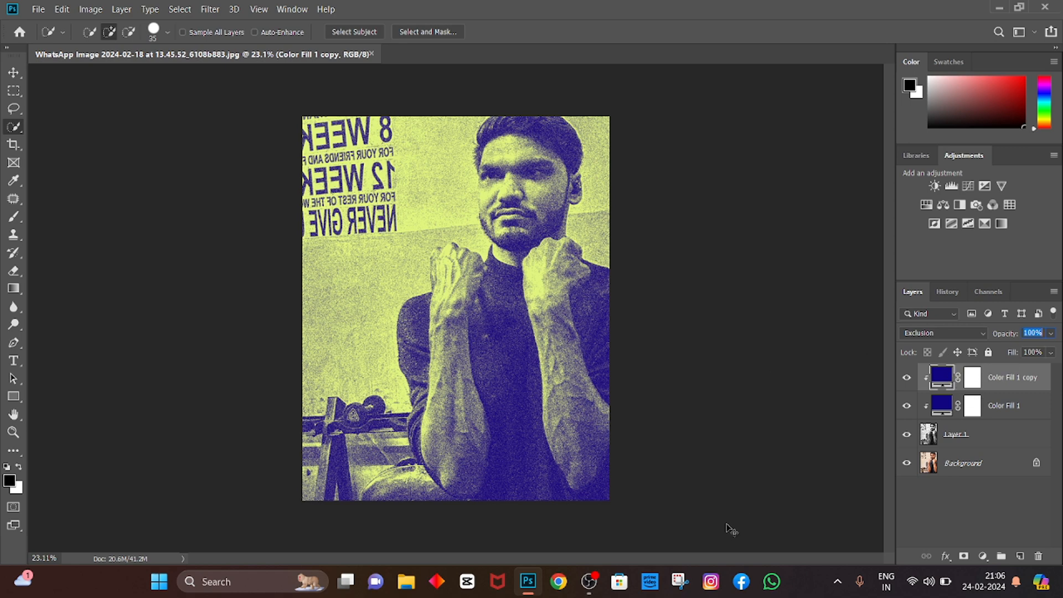
key(ctrl+shift+e)
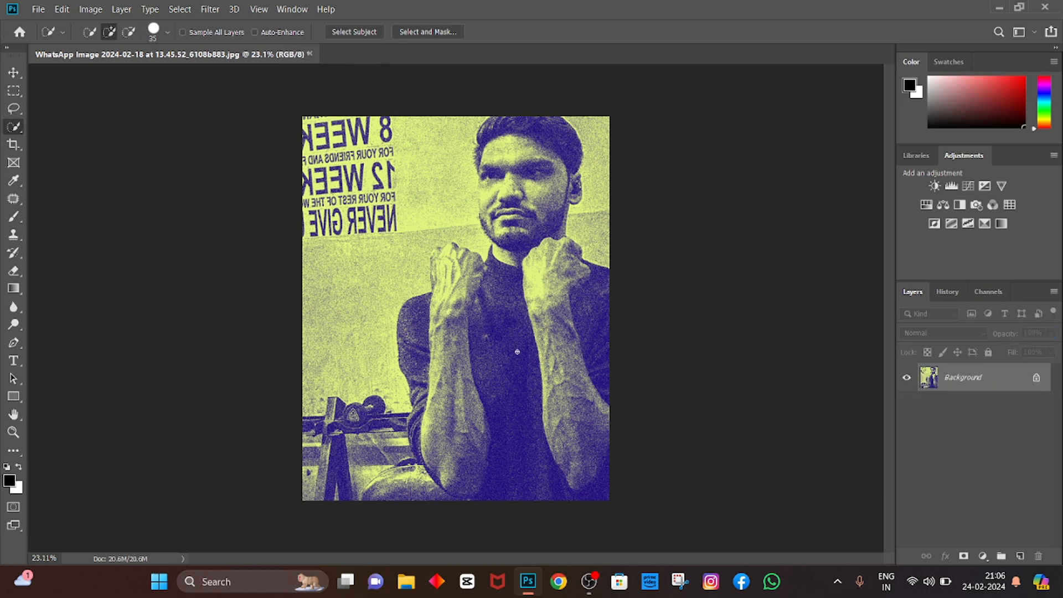
Start a Camera Raw filter on the merged image and set its temperature to -1 and tint to +13
click(205, 11)
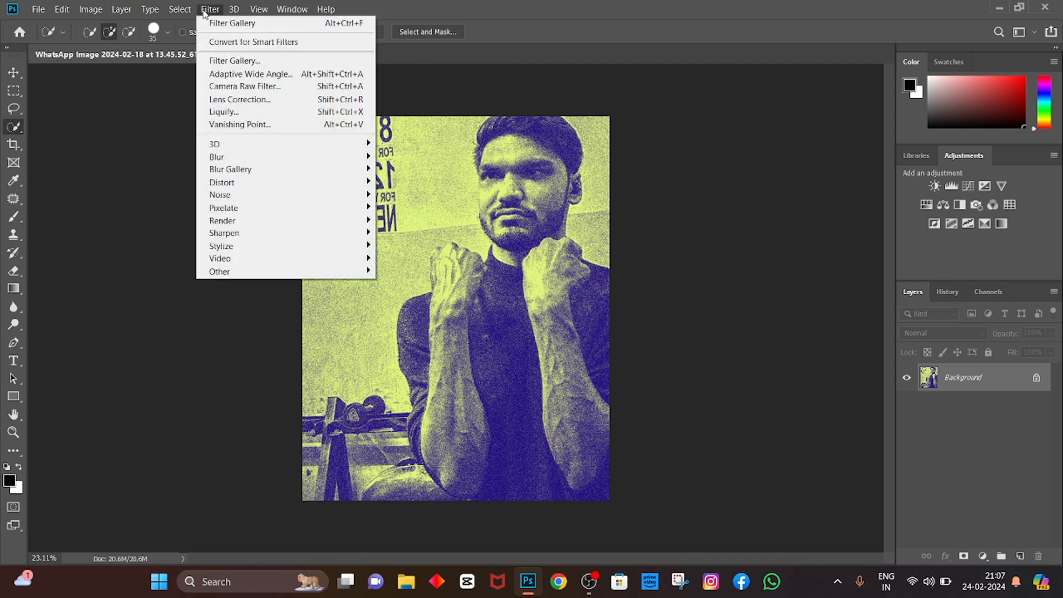
click(244, 87)
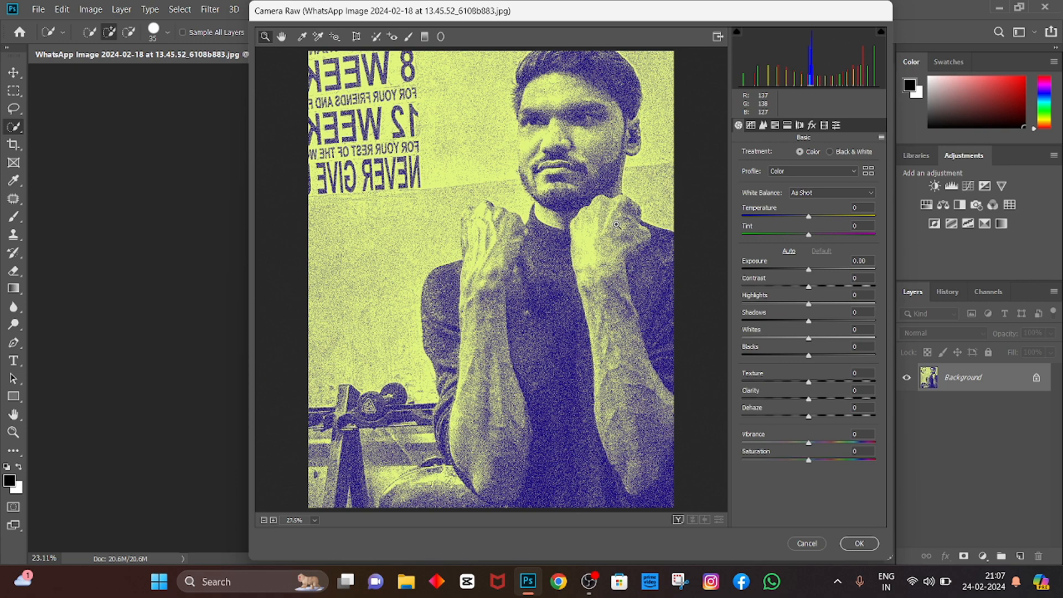
key(alt)
alt+click(536, 193)
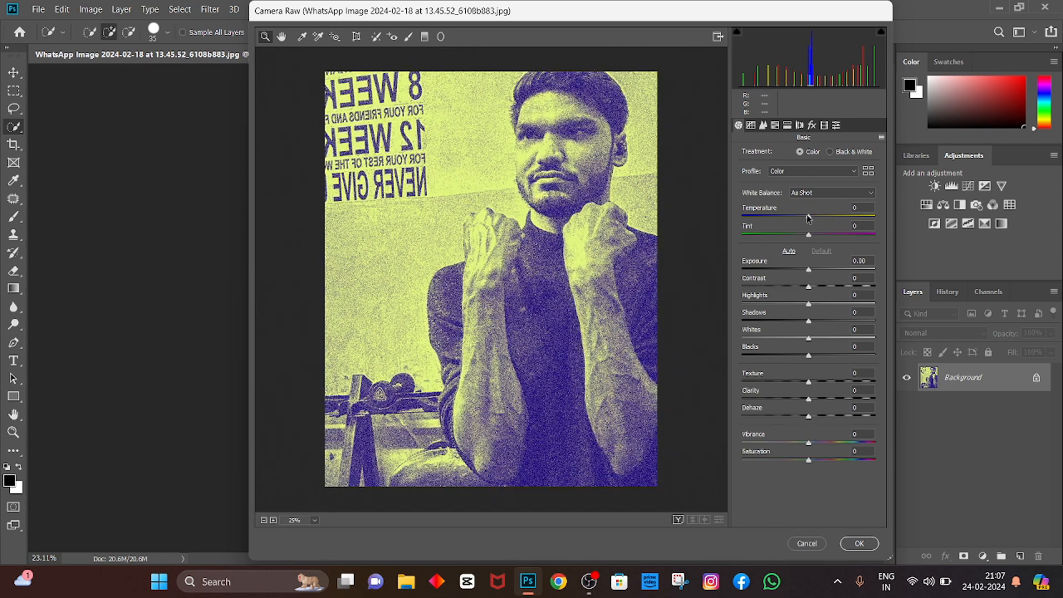
drag(807, 217, 808, 219)
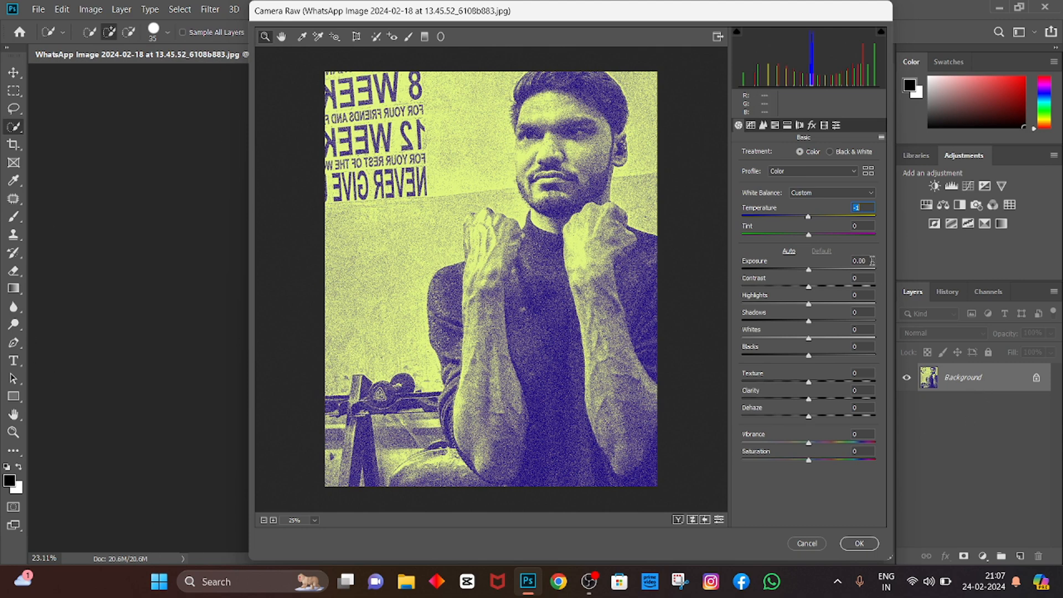
drag(809, 236, 818, 242)
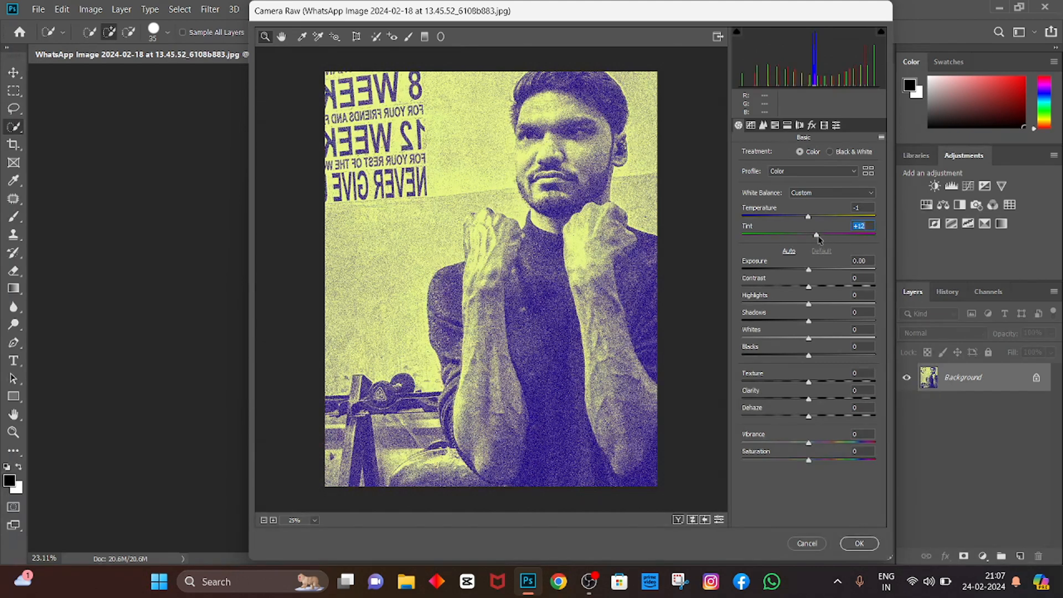
mouse_move(818, 239)
mouse_down()
mouse_move(826, 233)
mouse_move(819, 242)
mouse_up()
Set the Camera Raw tones to exposure -0.60, contrast +11, shadows -23, whites -28 and blacks +19
drag(809, 271, 802, 274)
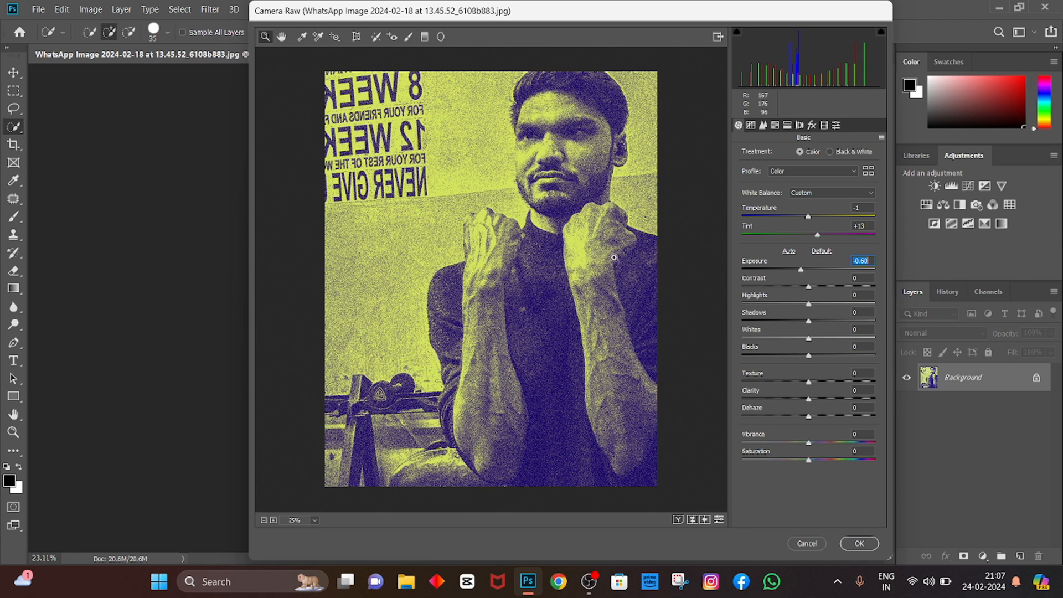
drag(807, 286, 797, 341)
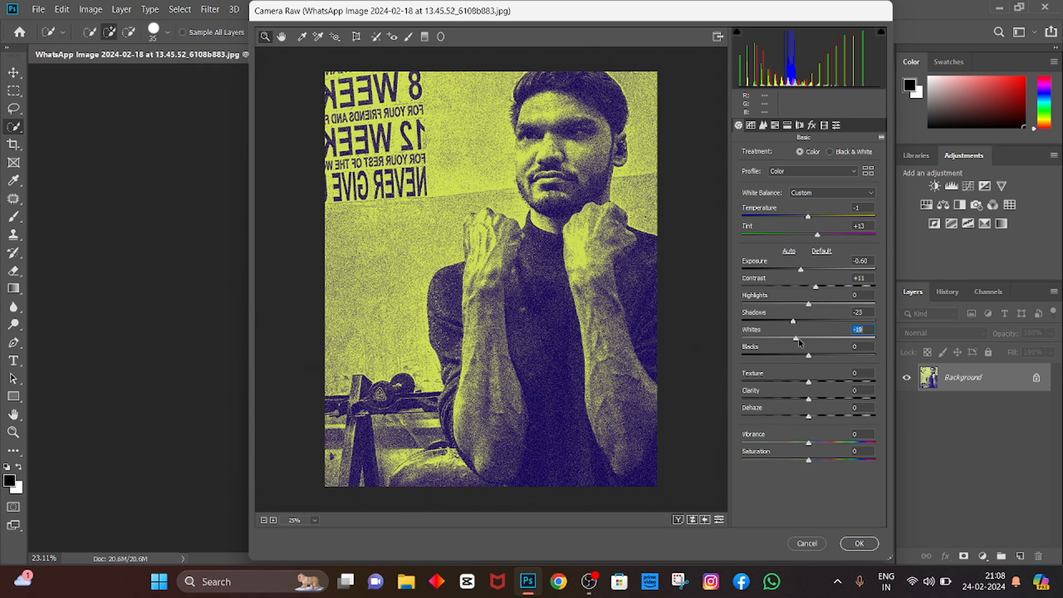
drag(795, 339, 789, 340)
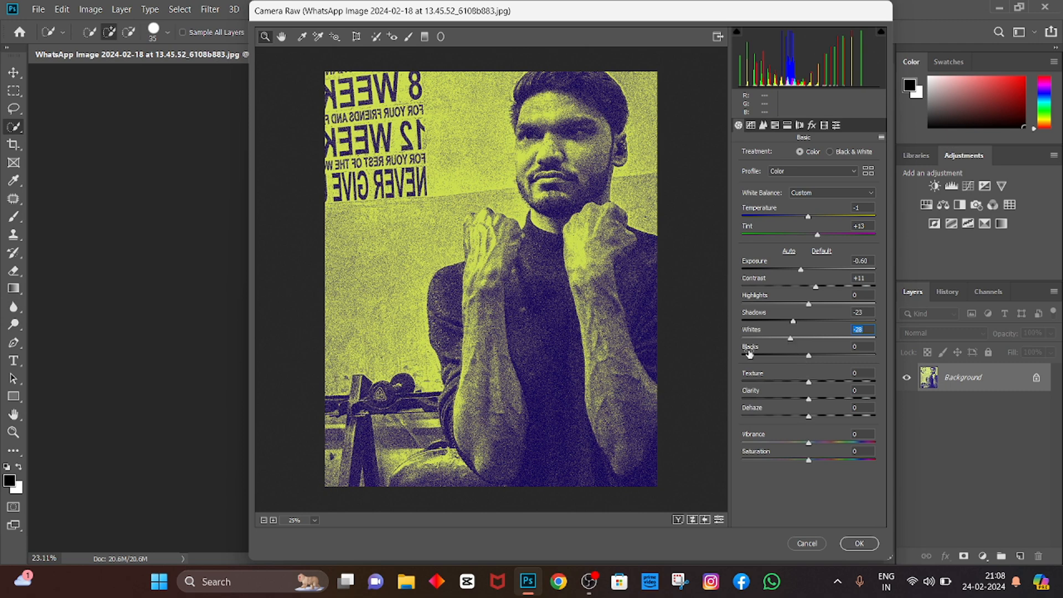
drag(809, 359, 821, 359)
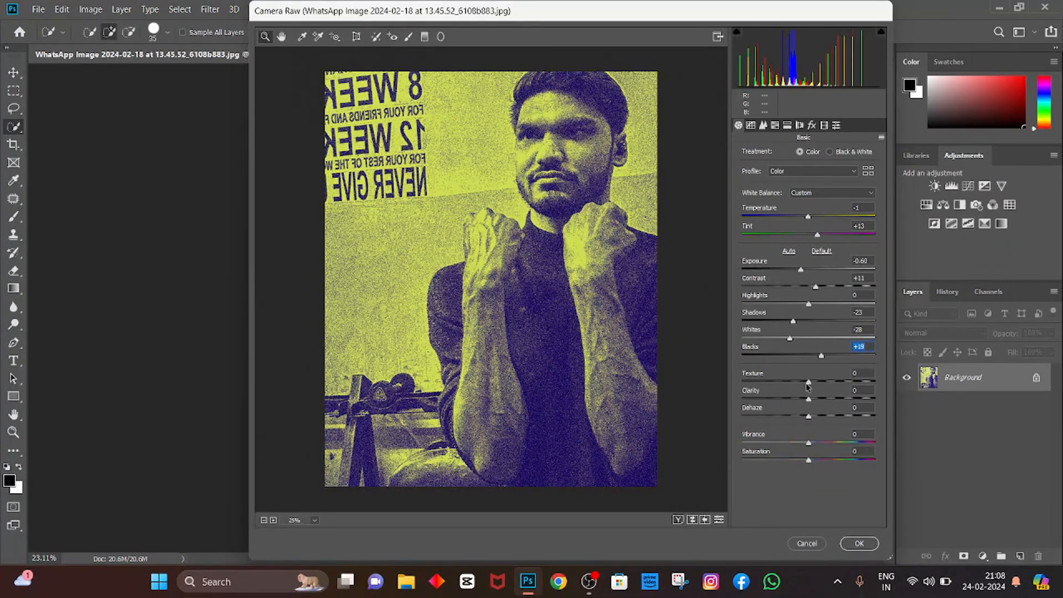
Set the Camera Raw texture to +20, clarity to +26, dehaze to +33 and vibrance to +14
mouse_move(808, 386)
mouse_down()
mouse_move(829, 390)
mouse_move(821, 394)
mouse_up()
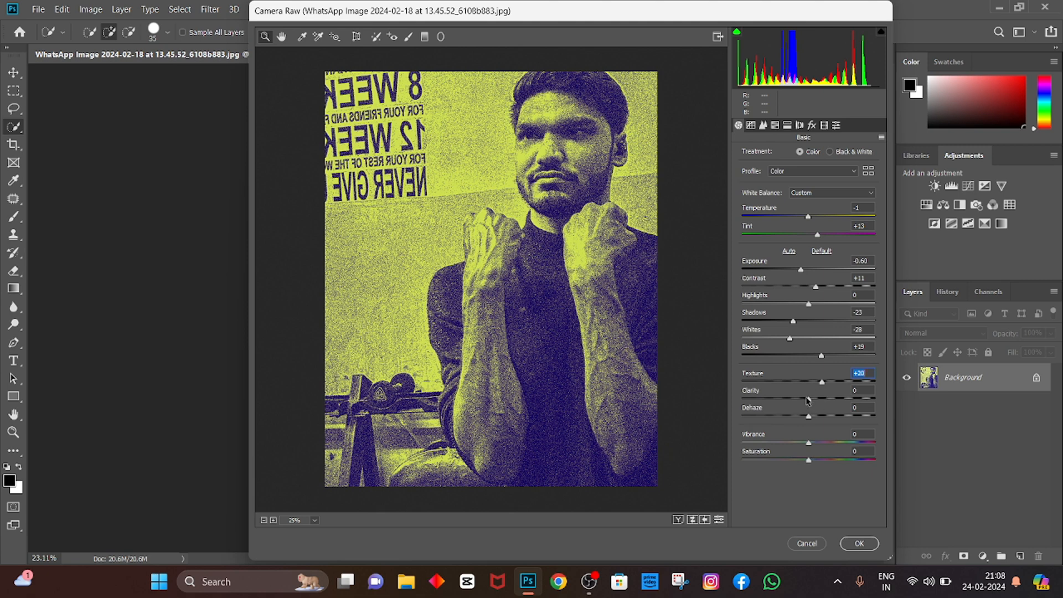
drag(807, 399, 825, 403)
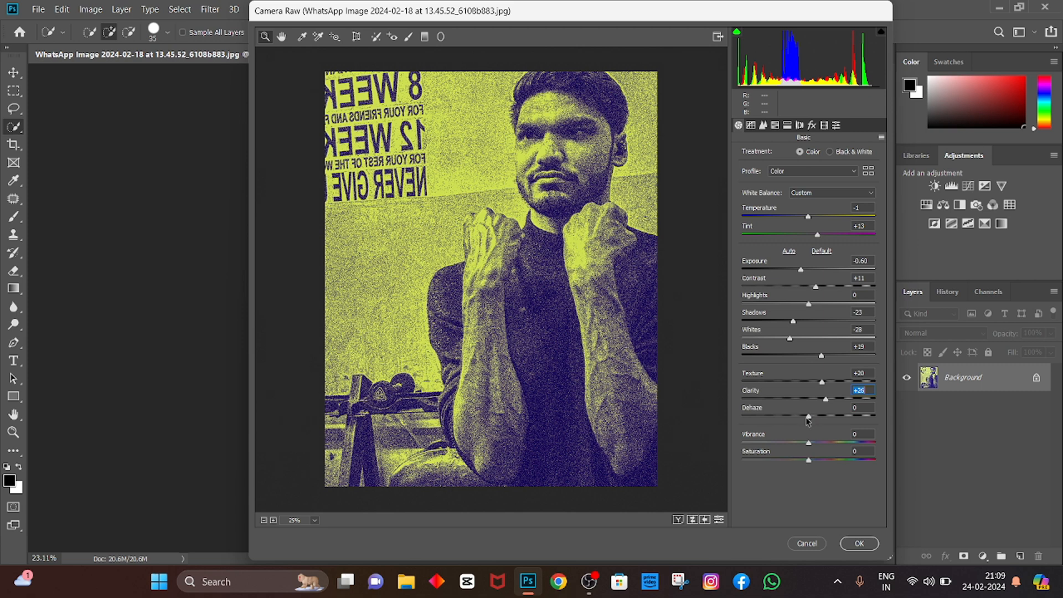
drag(806, 420, 818, 444)
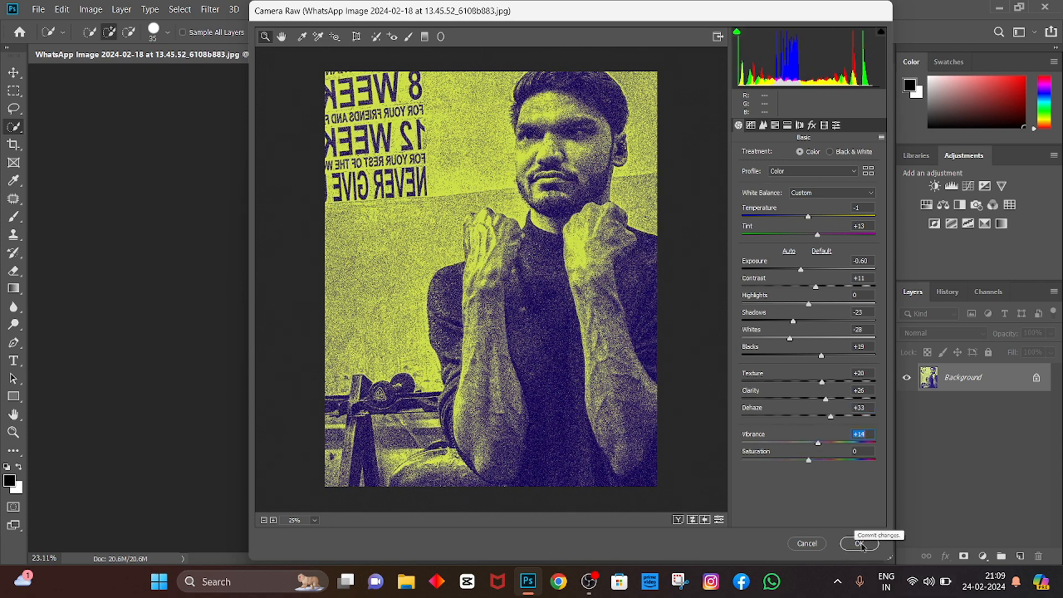
Set the Camera Raw sharpening amount to 48 and detail to 35, apply the filter, and switch to the Move tool
click(775, 126)
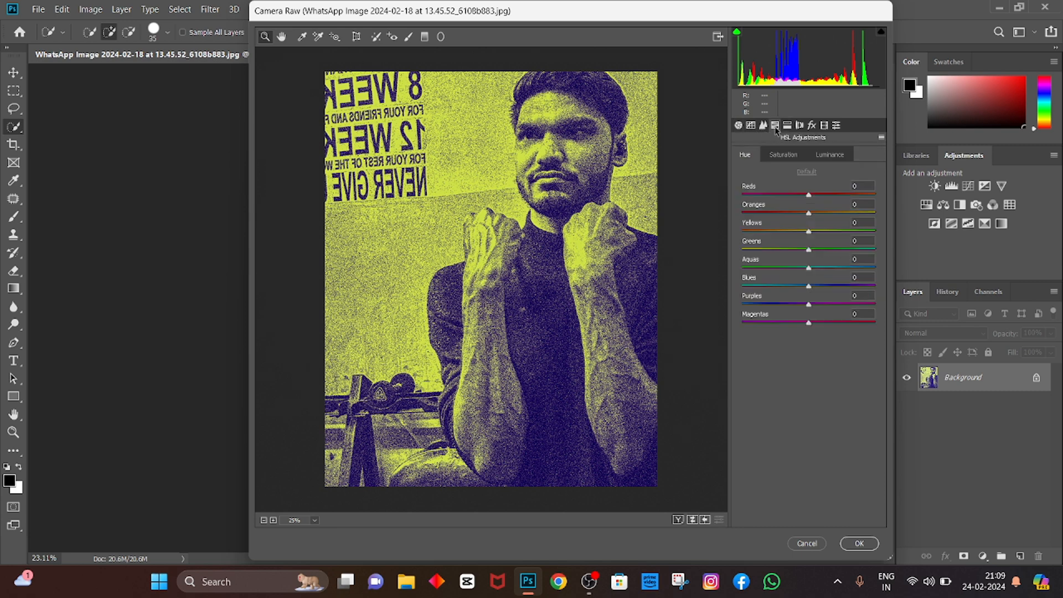
click(762, 125)
drag(743, 171, 789, 208)
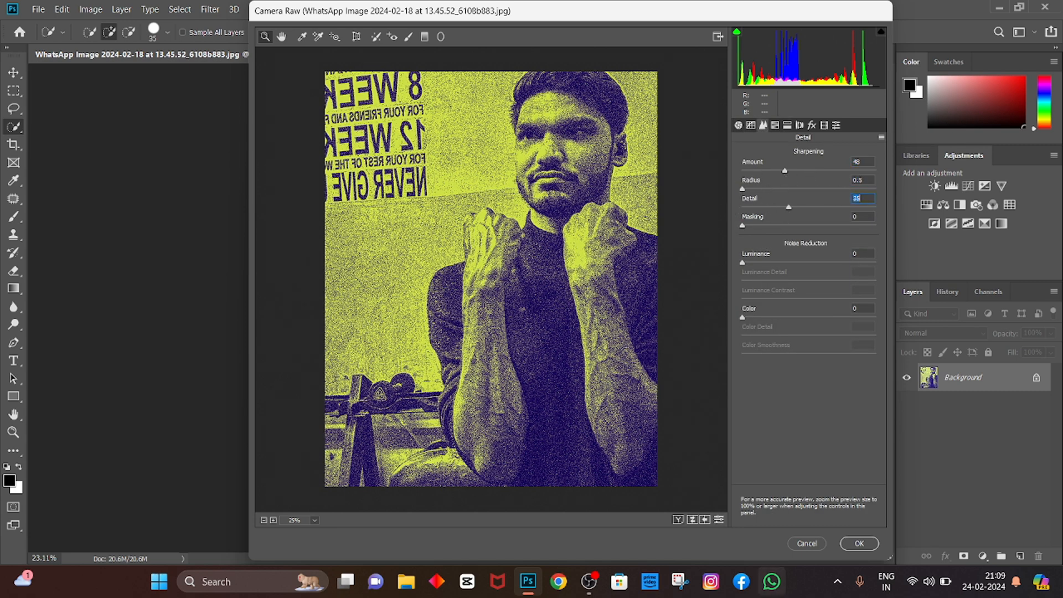
click(858, 542)
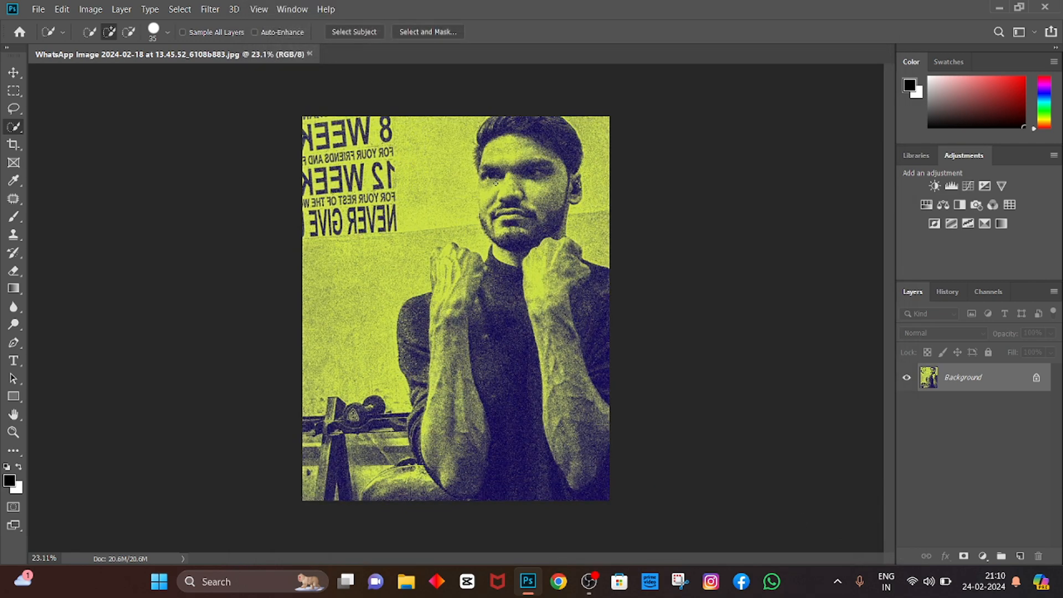
click(16, 79)
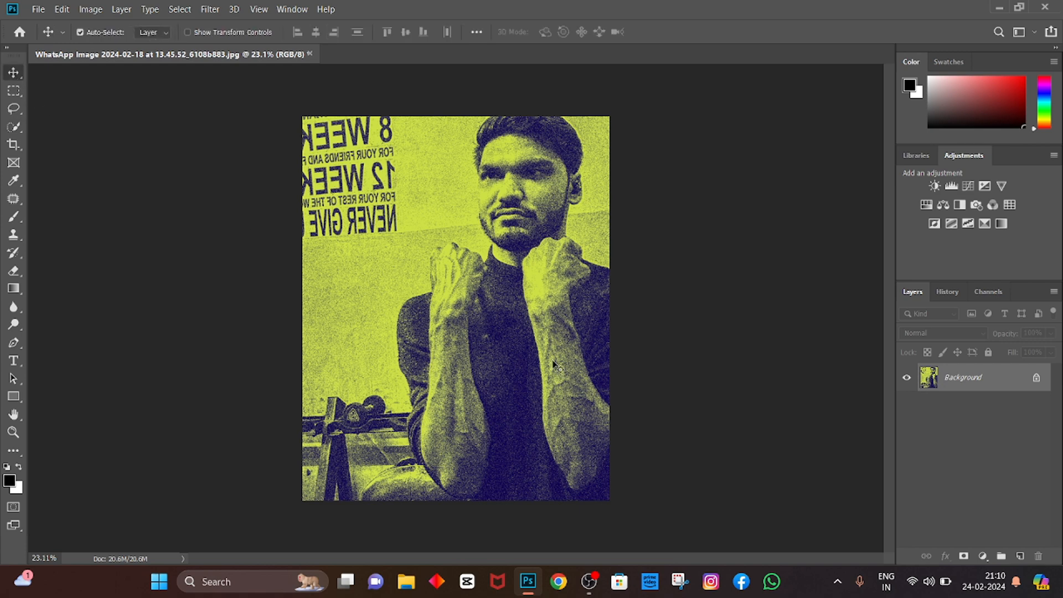